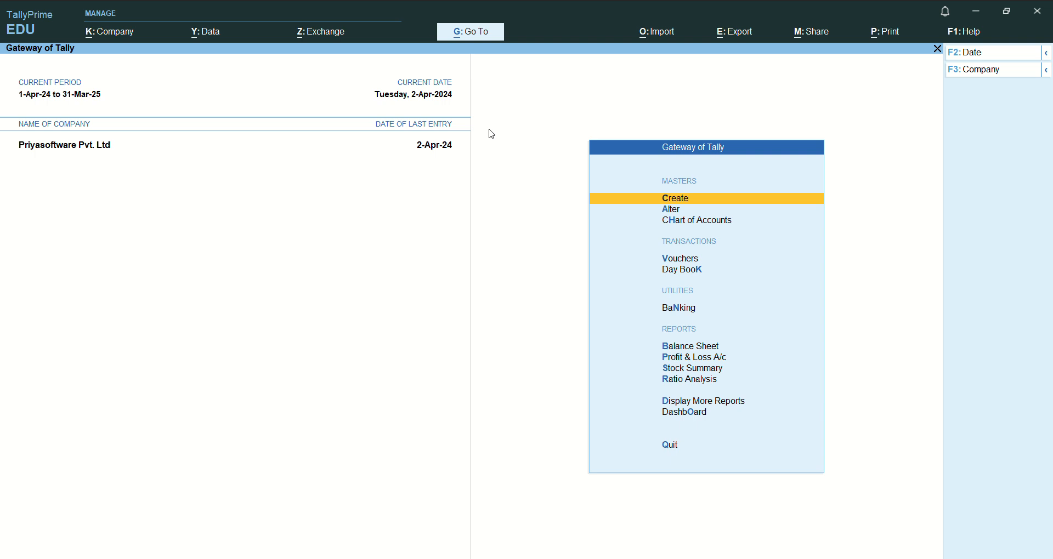
Step: Open accounting voucher creation for a contra entry
{"action": "key", "text": "Down"}
{"action": "key", "text": "Down"}
{"action": "key", "text": "Down"}
{"action": "key", "text": "Down"}
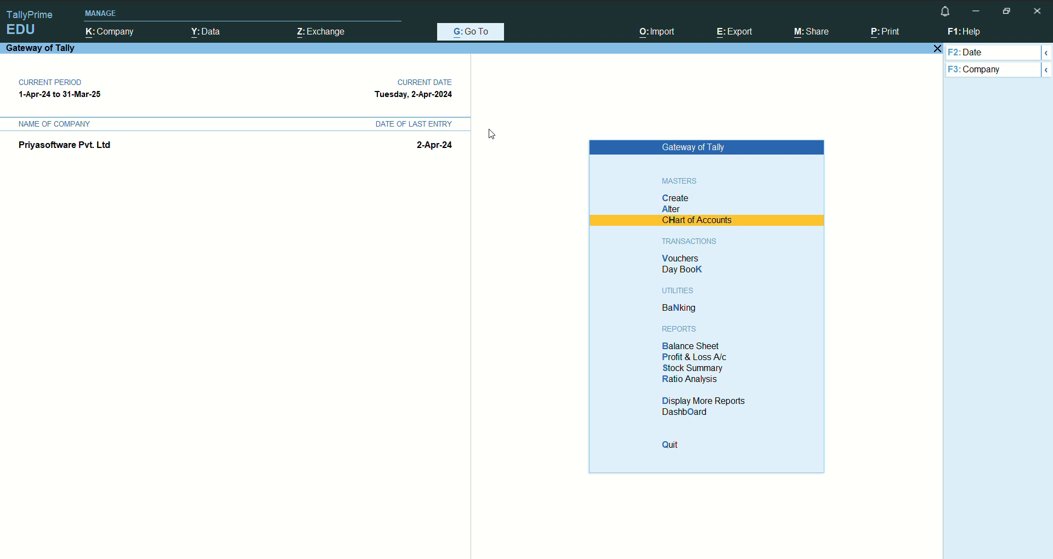
{"action": "key", "text": "Up"}
{"action": "key", "text": "Return"}
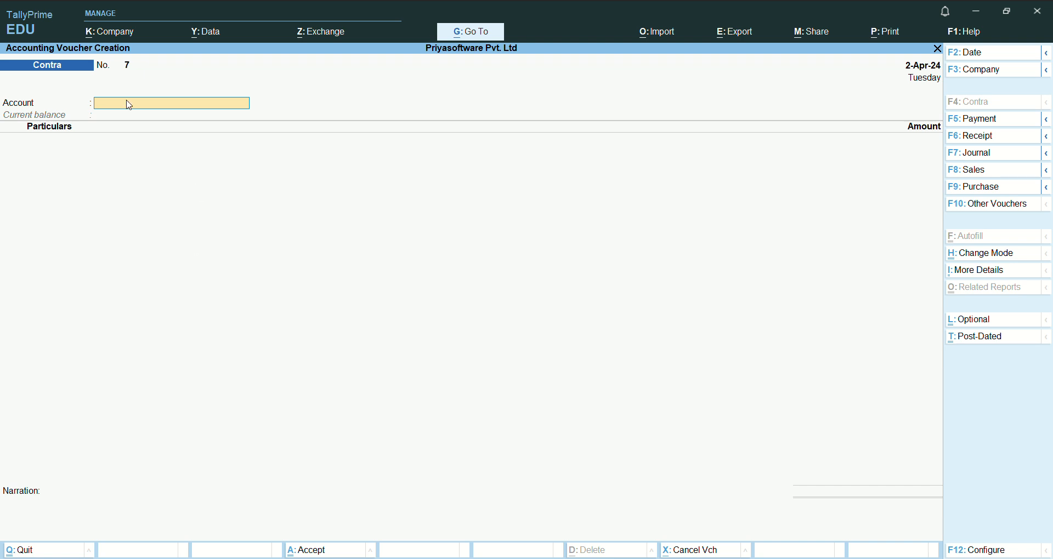
Step: Fill the contra voucher with Kotak Bank Current A/c as the account and Cash as the particular for 10,000
{"action": "type", "text": "Ko"}
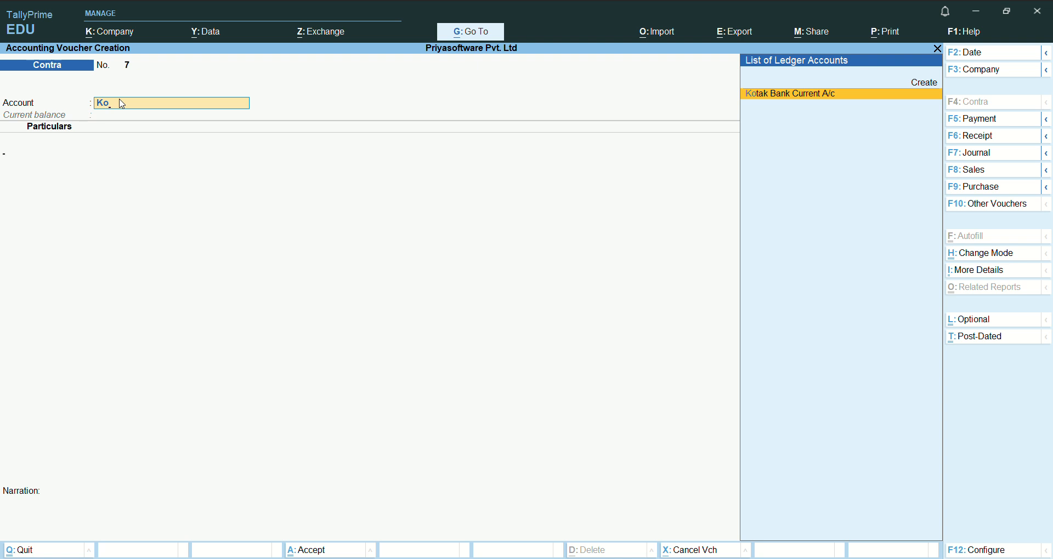
{"action": "key", "text": "Return"}
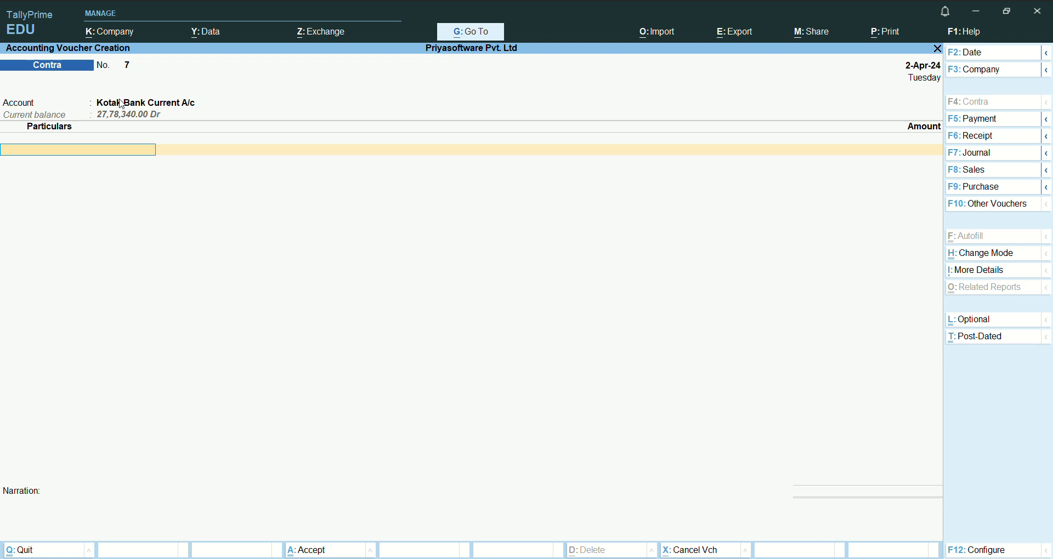
{"action": "type", "text": "Ca"}
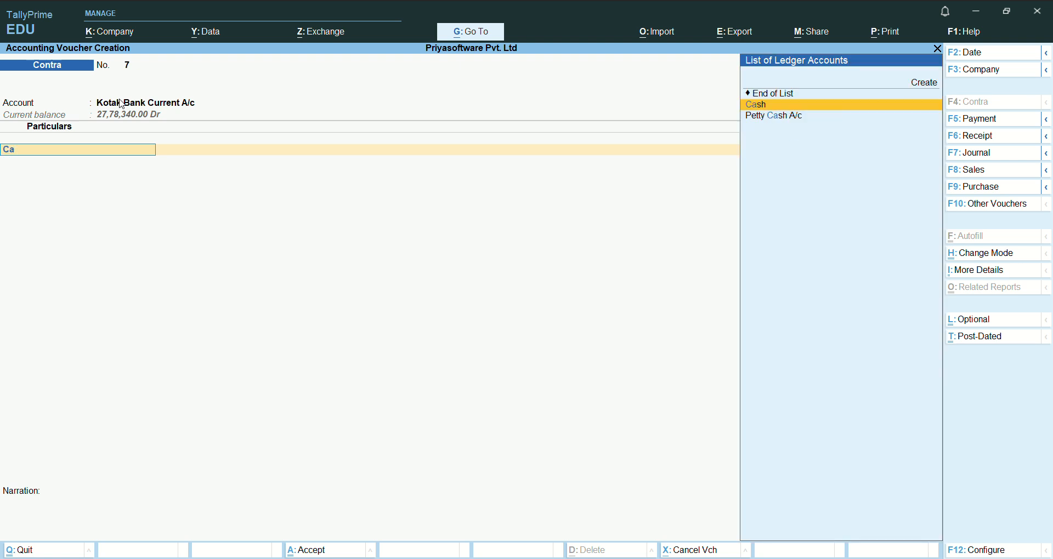
{"action": "key", "text": "Return"}
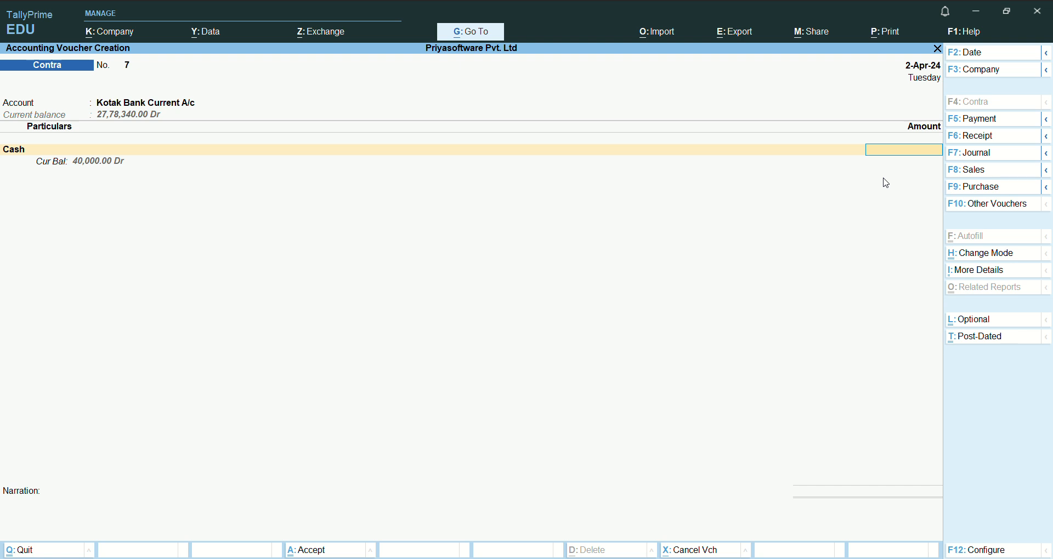
{"action": "type", "text": "10000"}
{"action": "key", "text": "Return"}
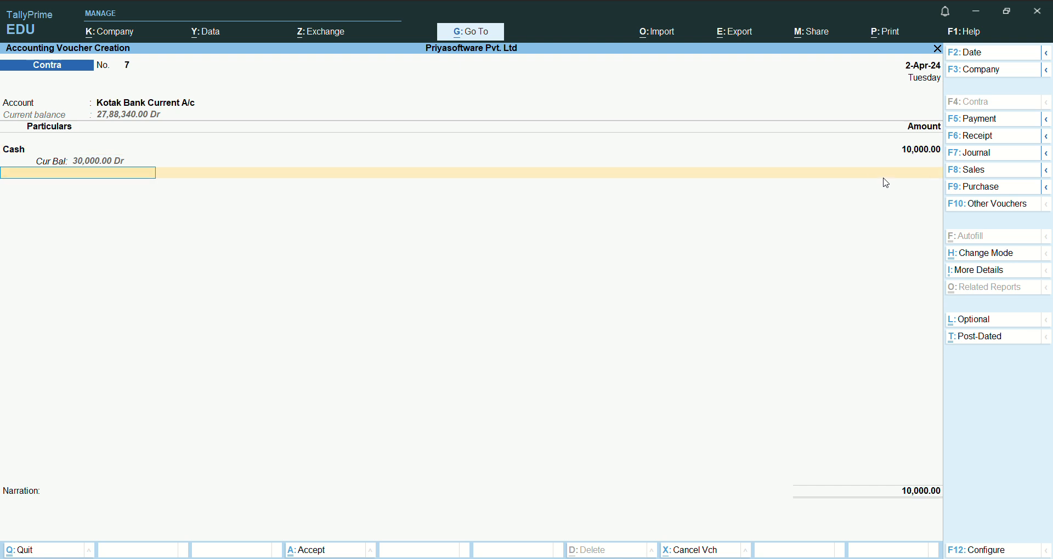
Step: Finish the voucher lines and allocate the full 10,000 to Kotak Bank Current A/c as a Cash transaction
{"action": "key", "text": "Return"}
{"action": "key", "text": "Return"}
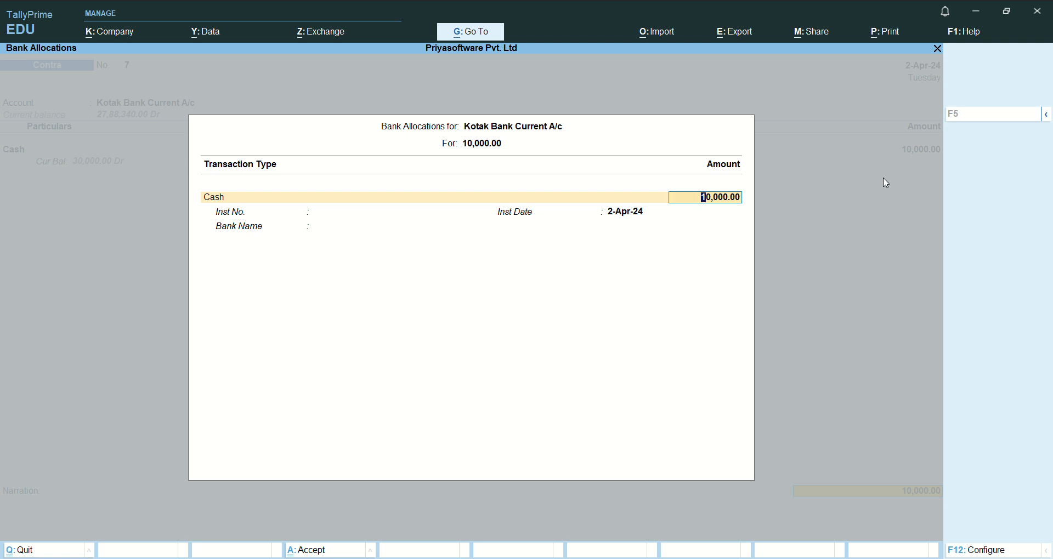
{"action": "key", "text": "BackSpace"}
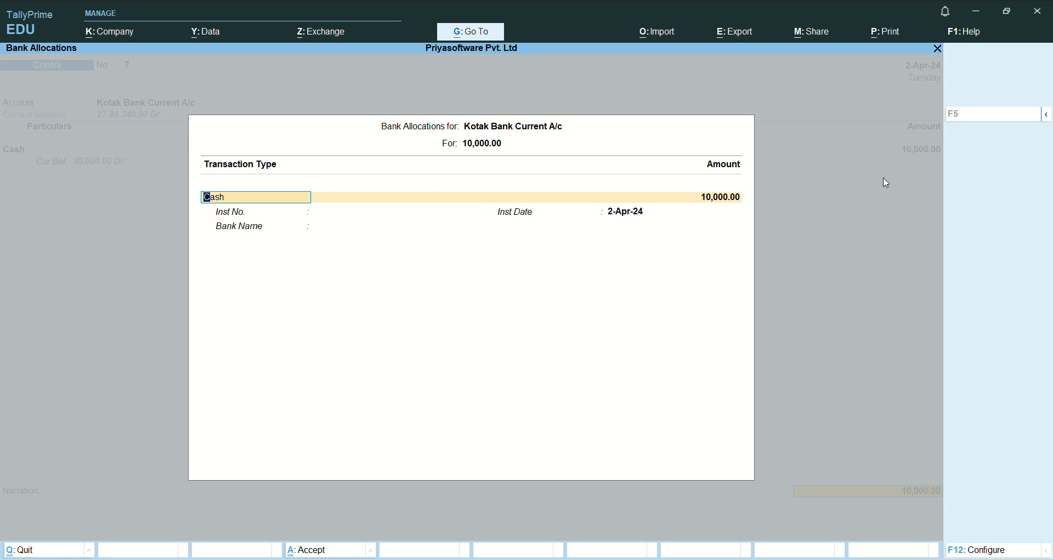
{"action": "key", "text": "Escape"}
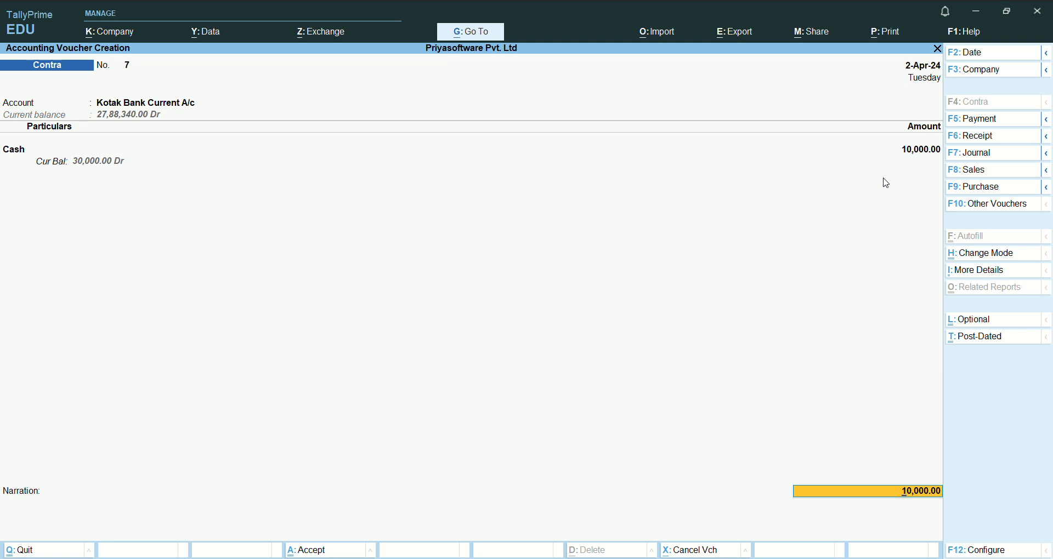
{"action": "key", "text": "Return"}
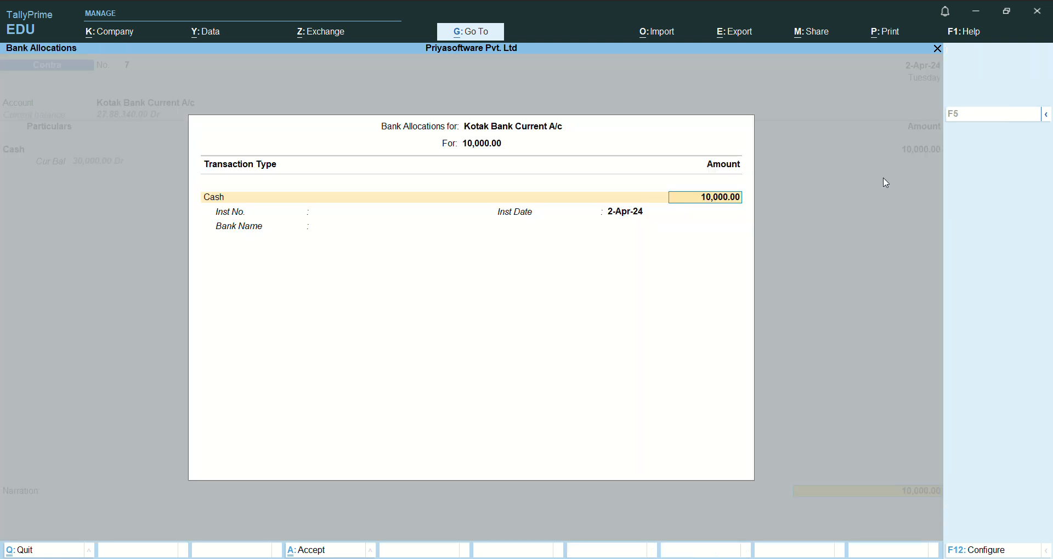
{"action": "key", "text": "Return"}
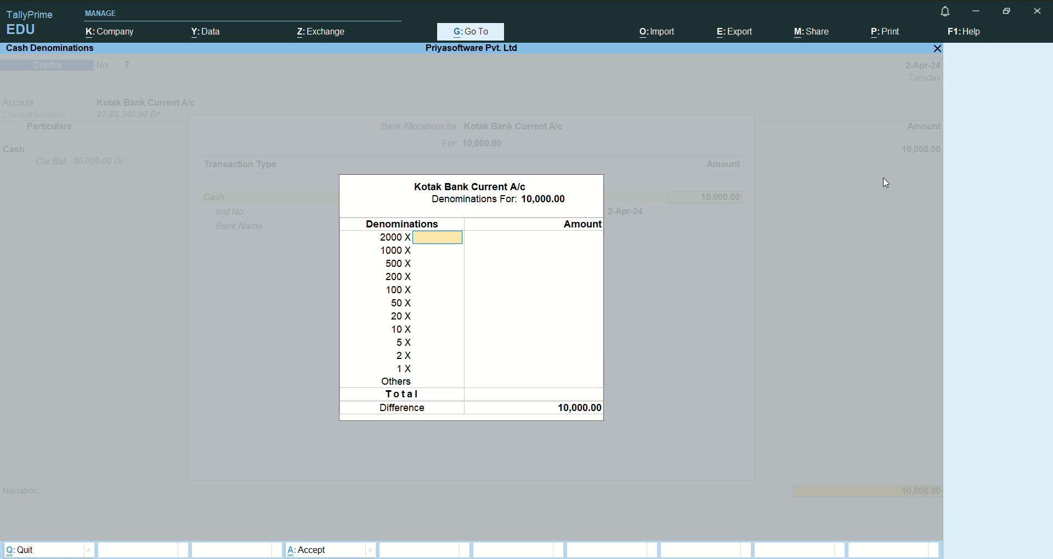
Step: Enter the cash denominations as 2 notes of 1000 and 10 notes each of 500, 200 and 100
{"action": "key", "text": "Return"}
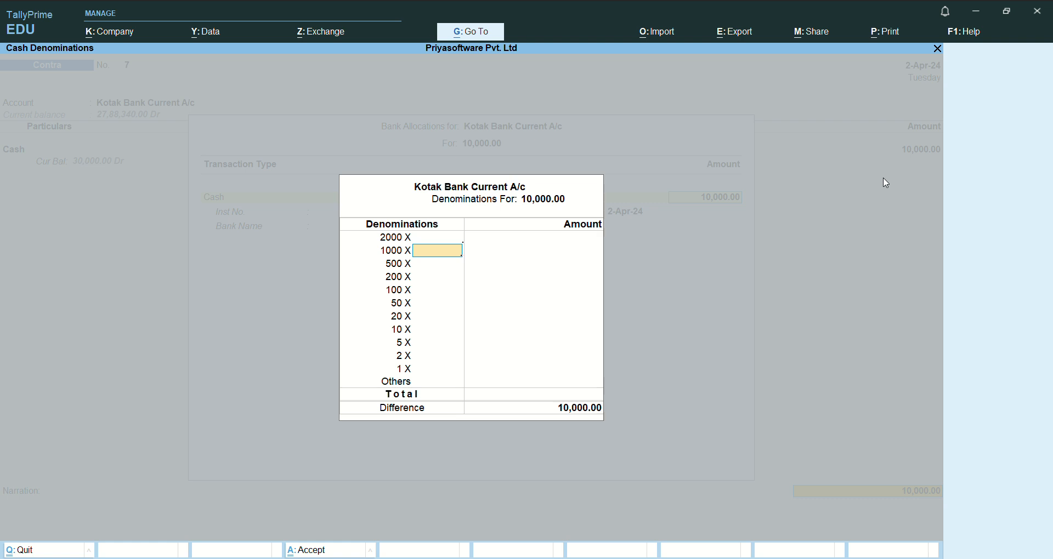
{"action": "type", "text": "2"}
{"action": "key", "text": "Return"}
{"action": "type", "text": "10"}
{"action": "key", "text": "Return"}
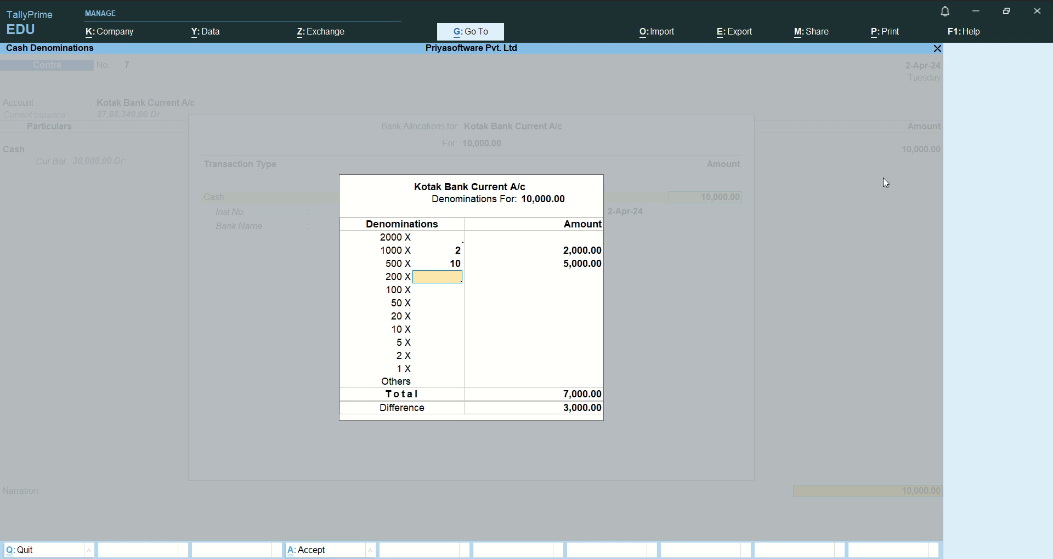
{"action": "key", "text": "Return"}
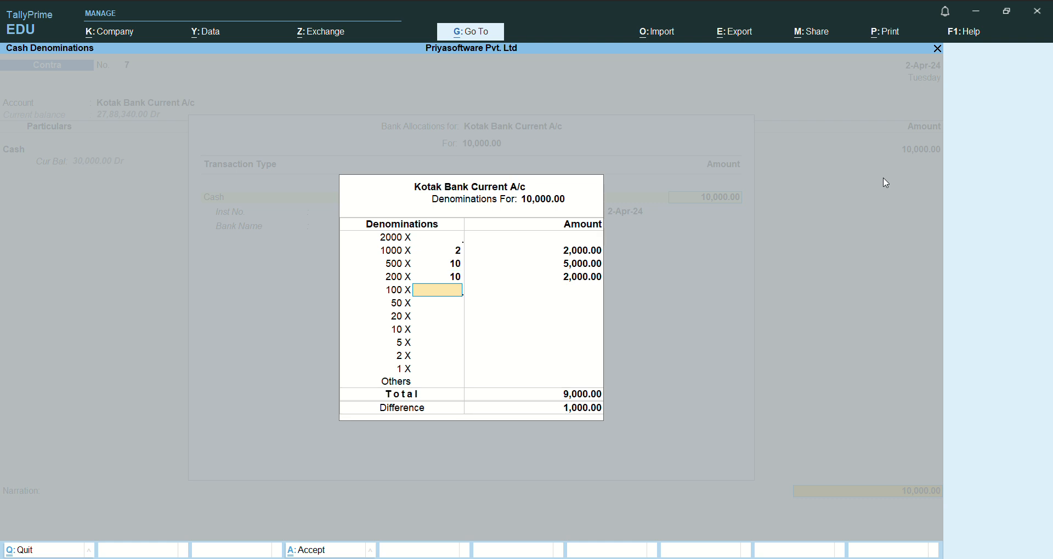
{"action": "type", "text": "10"}
{"action": "key", "text": "Return"}
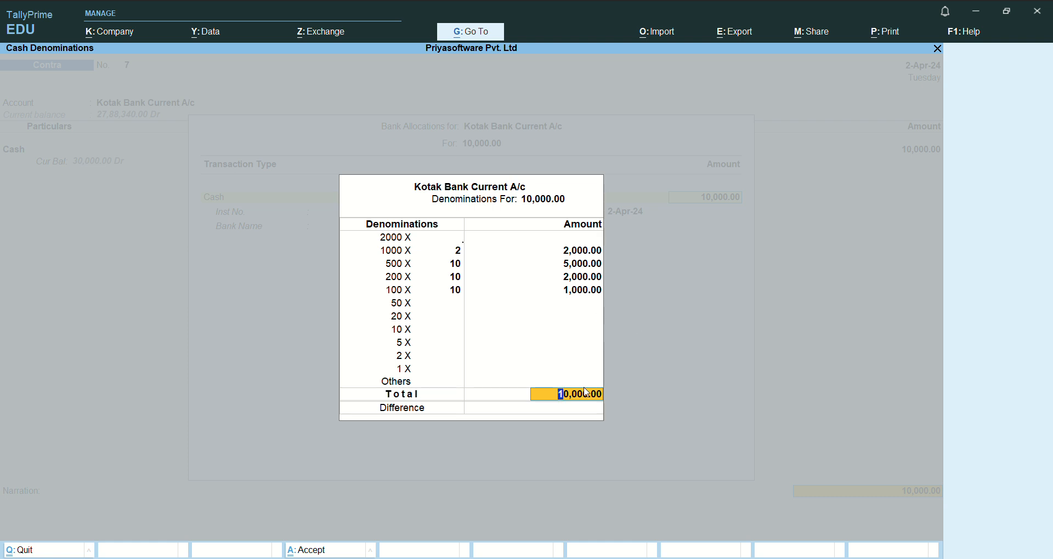
{"action": "key", "text": "Return"}
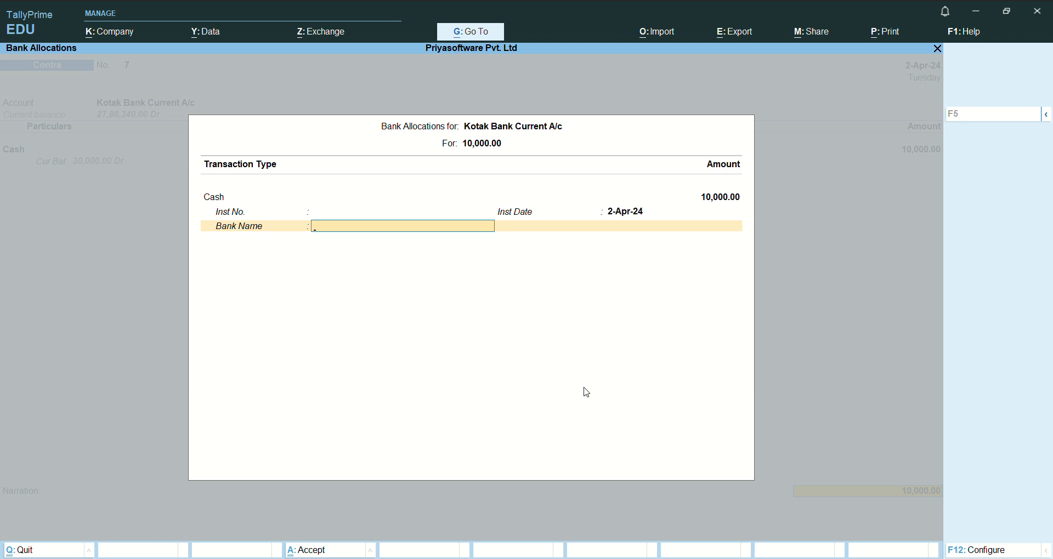
Step: Leave the bank name blank, add the narration "cash deposit into kotak bank", and save the contra voucher
{"action": "key", "text": "Return"}
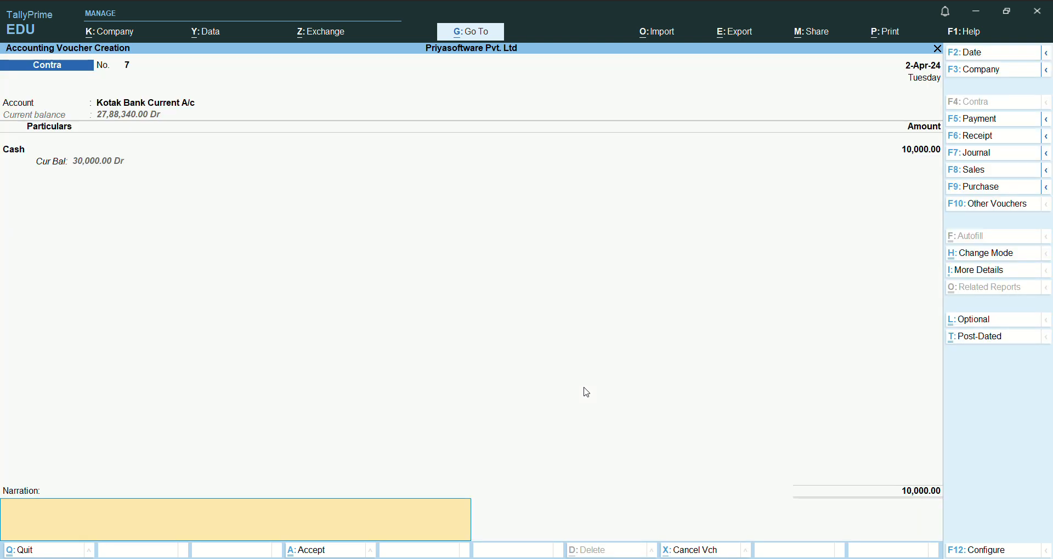
{"action": "type", "text": "cash deposit into kotak bank"}
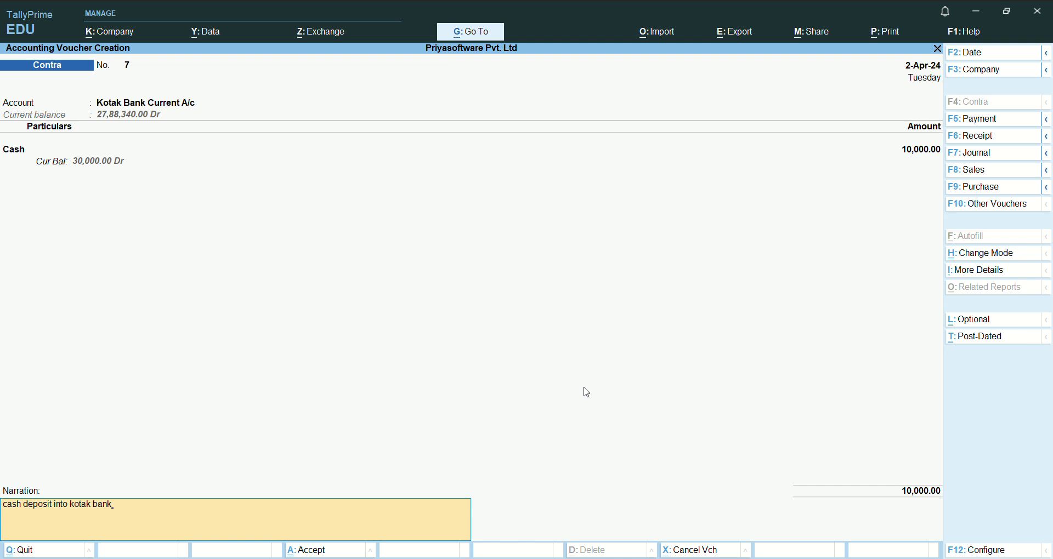
{"action": "key", "text": "Return"}
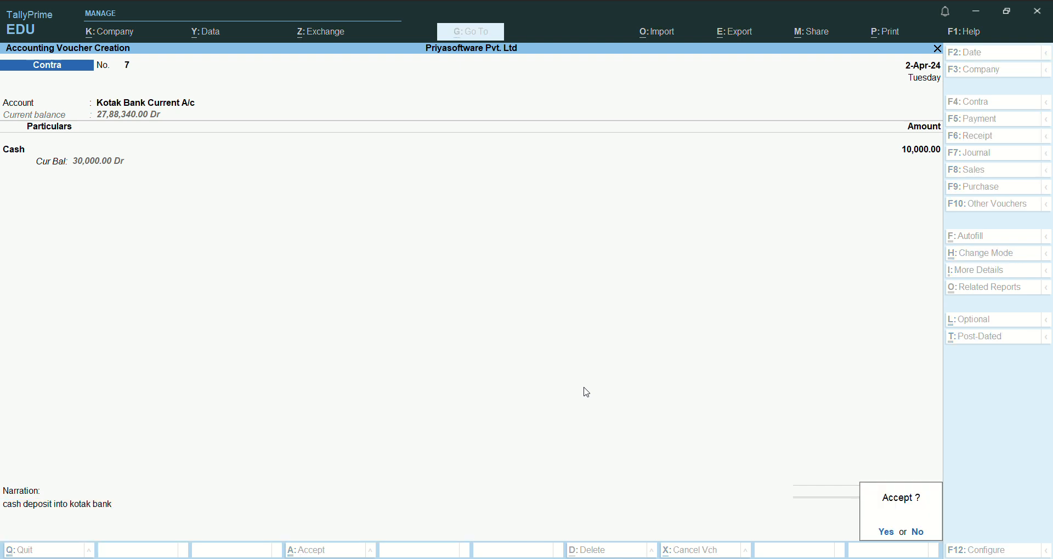
{"action": "key", "text": "Return"}
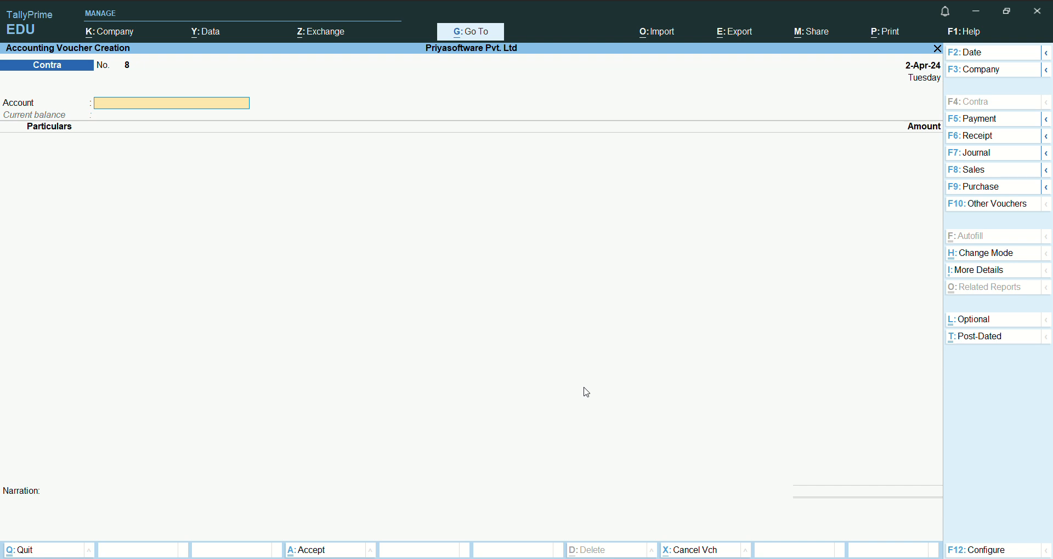
{"action": "key", "text": "Escape"}
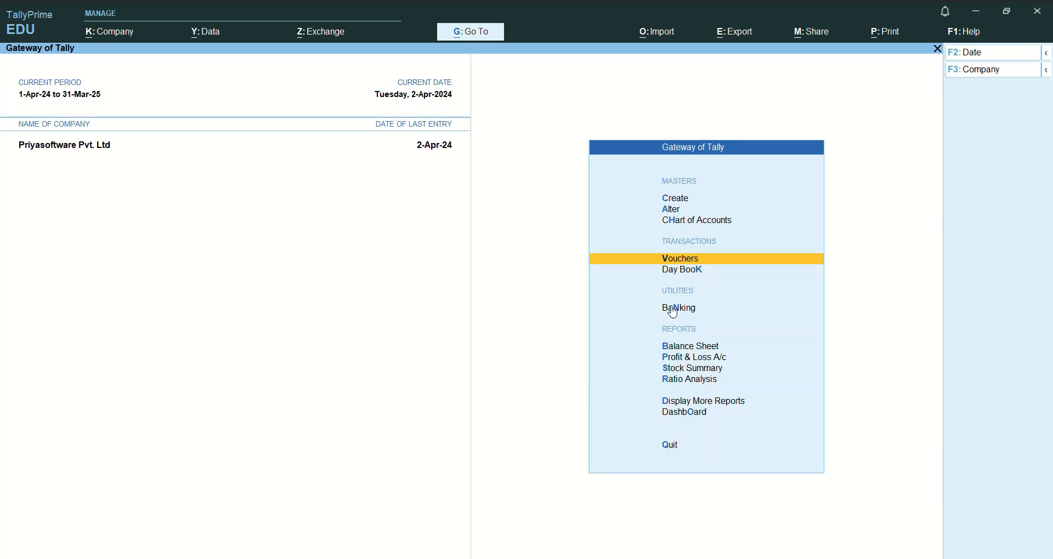
Step: Open the banking deposit slip report for Kotak Bank Current A/c
{"action": "key", "text": "Down"}
{"action": "key", "text": "Down"}
{"action": "key", "text": "Down"}
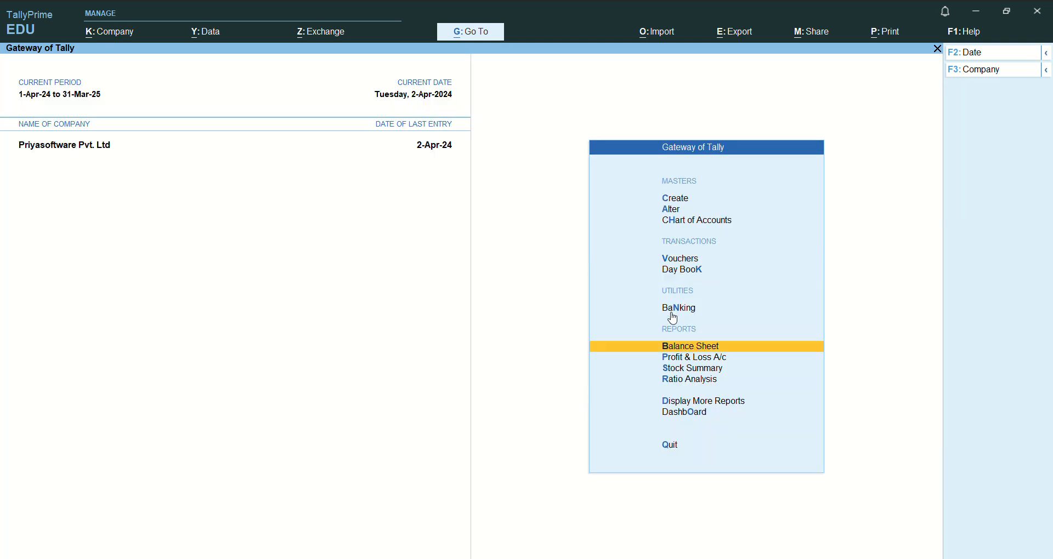
{"action": "key", "text": "Up"}
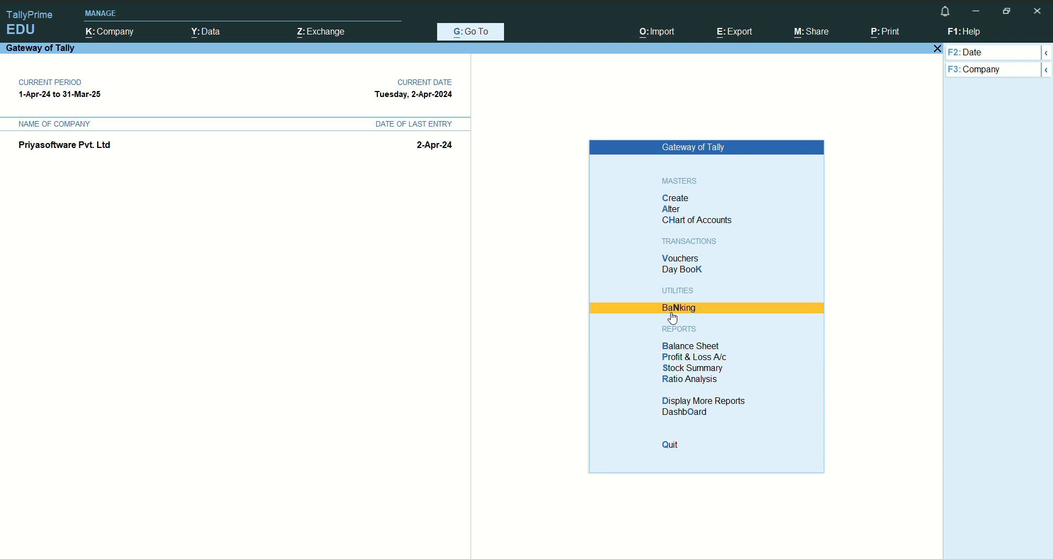
{"action": "key", "text": "Return"}
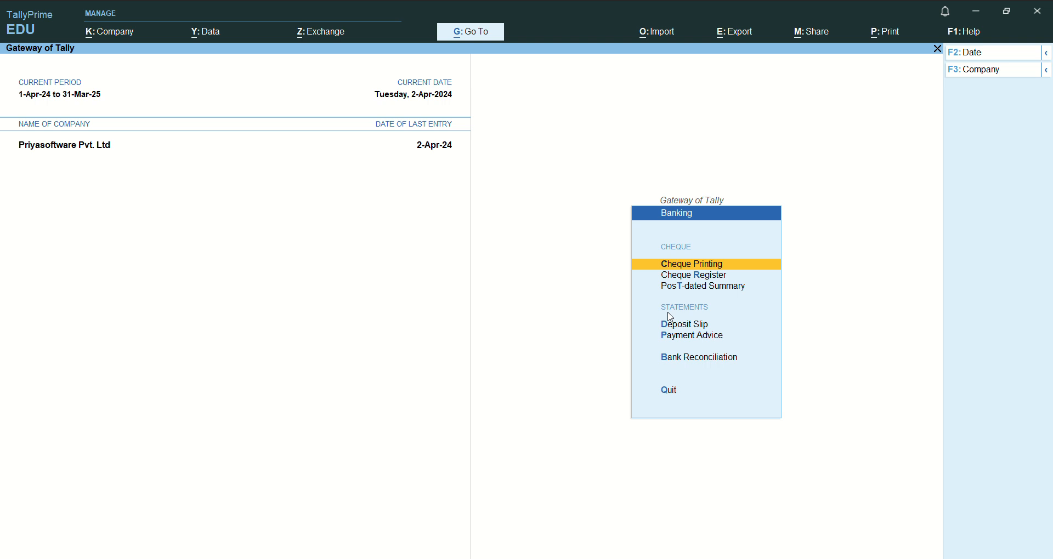
{"action": "key", "text": "Down"}
{"action": "key", "text": "Down"}
{"action": "key", "text": "Down"}
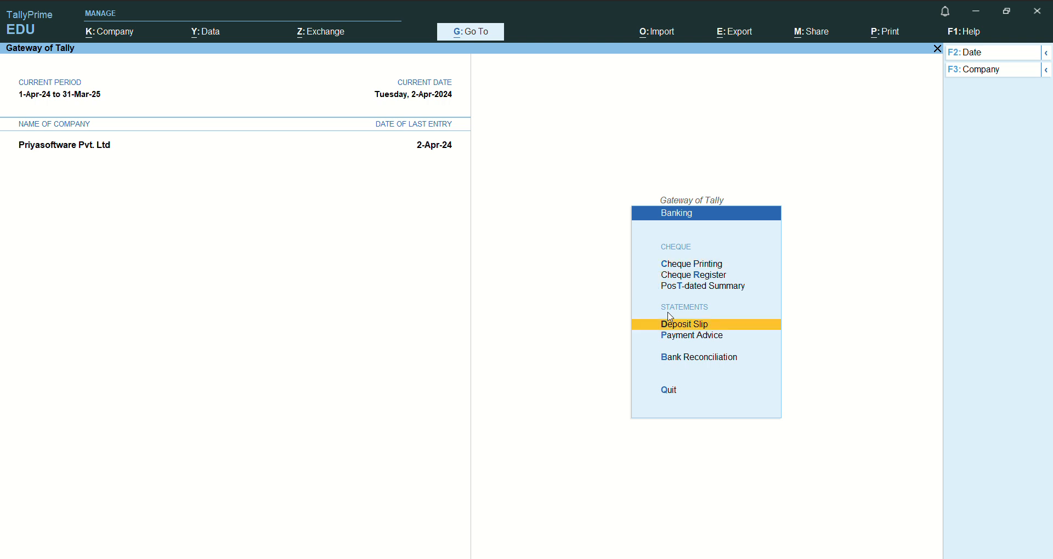
{"action": "key", "text": "Return"}
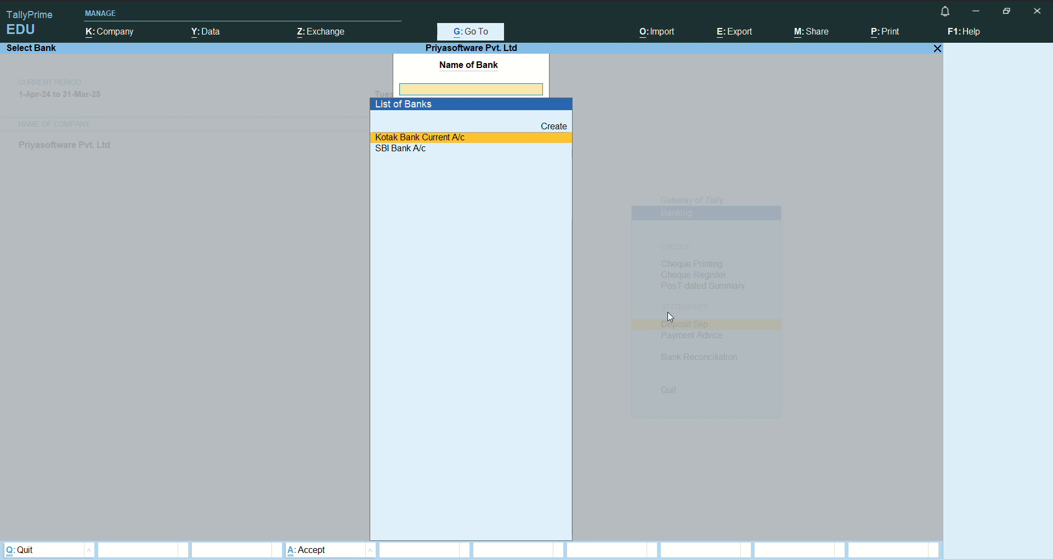
{"action": "key", "text": "Return"}
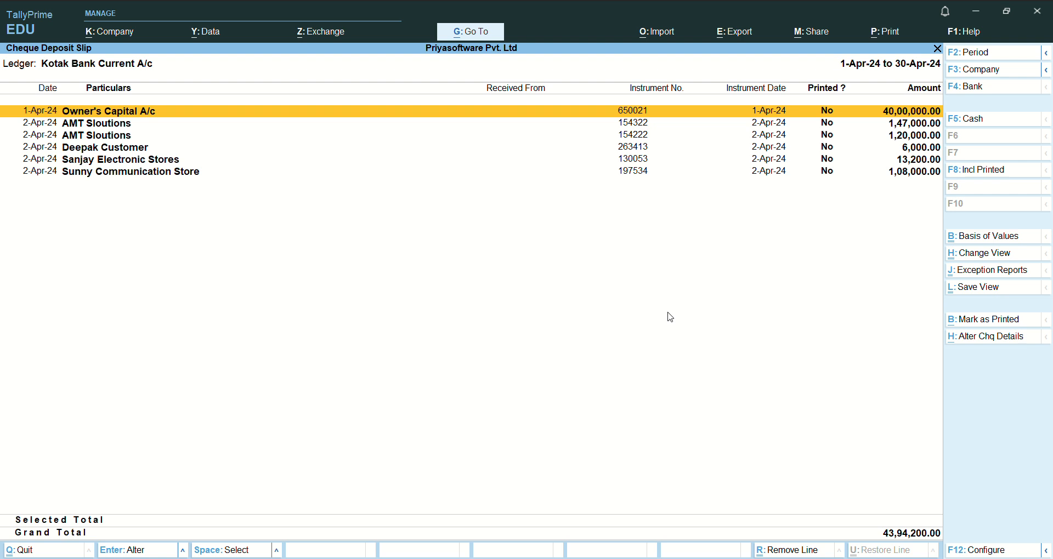
Step: Switch the deposit slip report from cheque deposits to cash deposits, comparing both views
{"action": "left_click", "coordinate": [969, 120]}
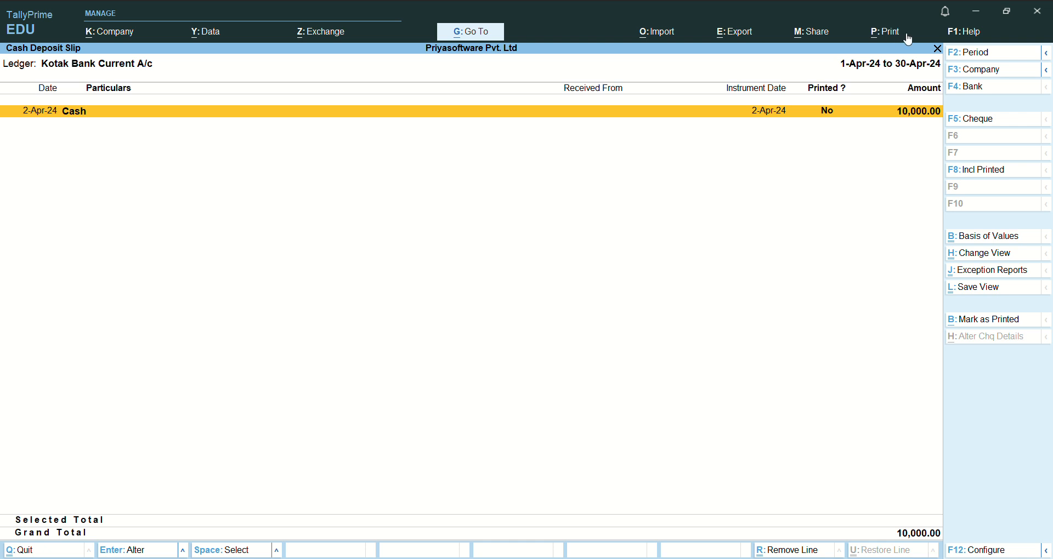
{"action": "left_click", "coordinate": [977, 120]}
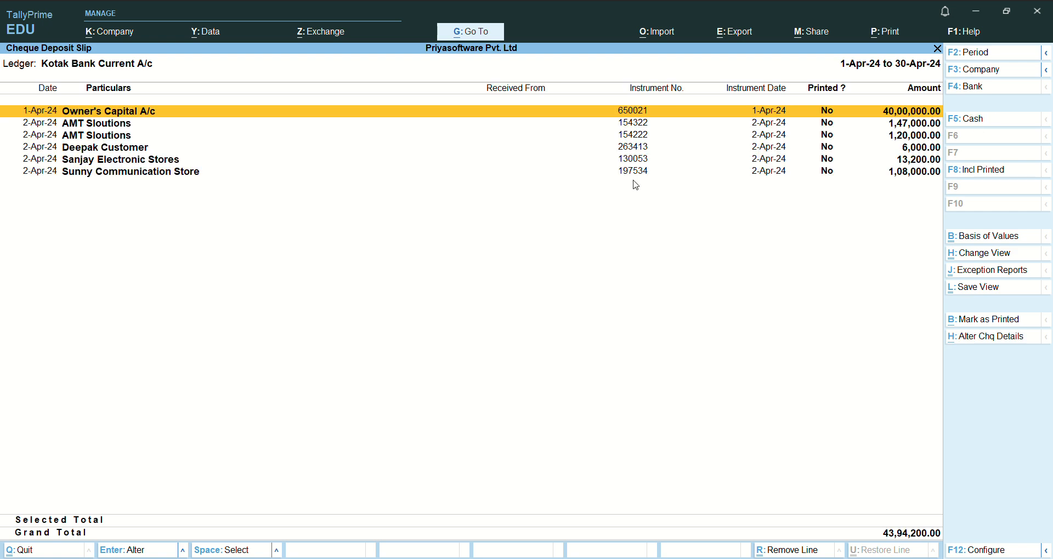
{"action": "left_click", "coordinate": [976, 122]}
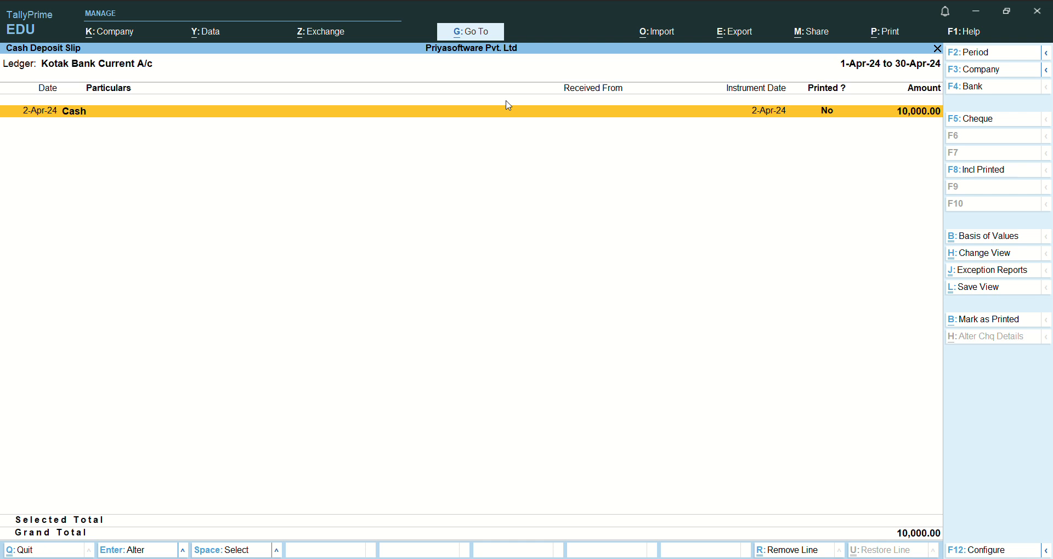
Step: Start printing the Cash entry dated 2-Apr-24 with Print Cash Deposit Slip set to Yes
{"action": "key", "text": "ctrl"}
{"action": "key", "text": "alt"}
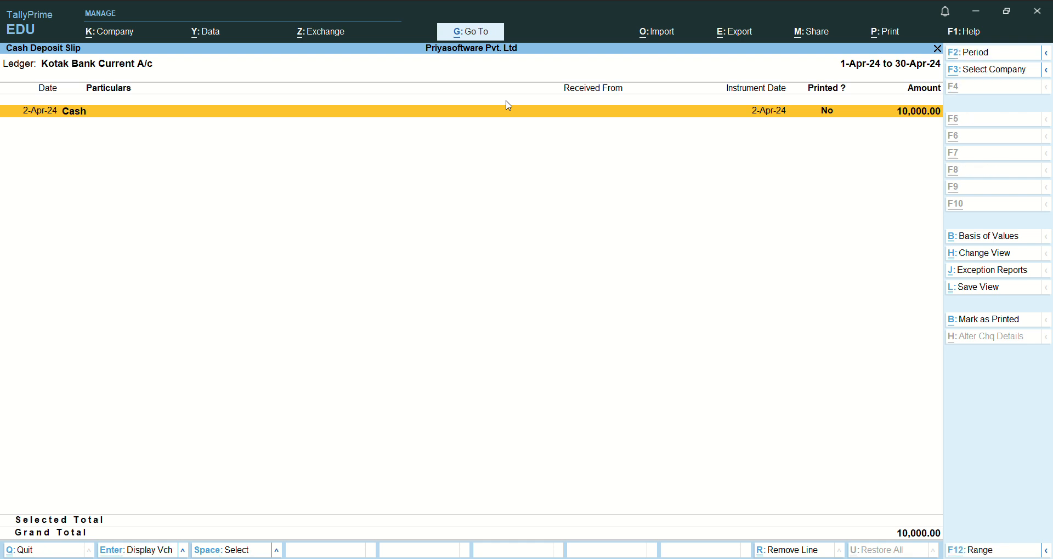
{"action": "key", "text": "alt+p"}
{"action": "key", "text": "Return"}
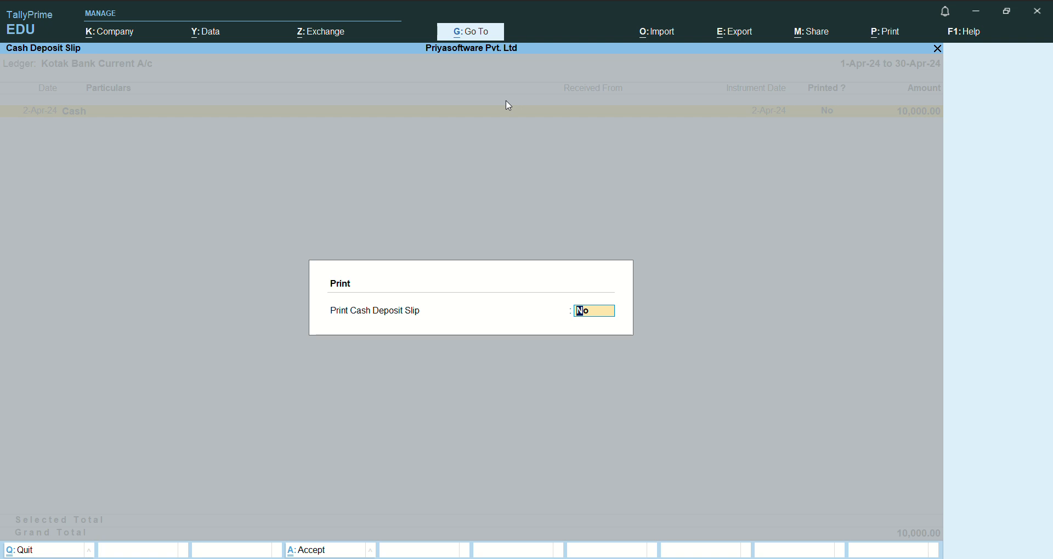
{"action": "type", "text": "e"}
{"action": "key", "text": "BackSpace"}
{"action": "type", "text": "yes"}
{"action": "key", "text": "Return"}
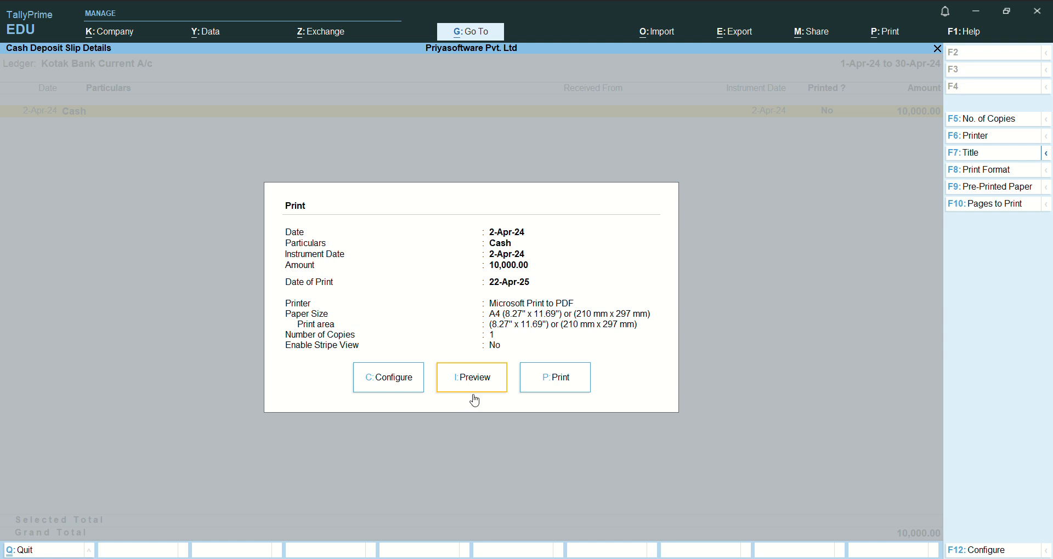
Step: Open the print configuration of the cash deposit slip and expand it to the full set of options
{"action": "left_click", "coordinate": [383, 384]}
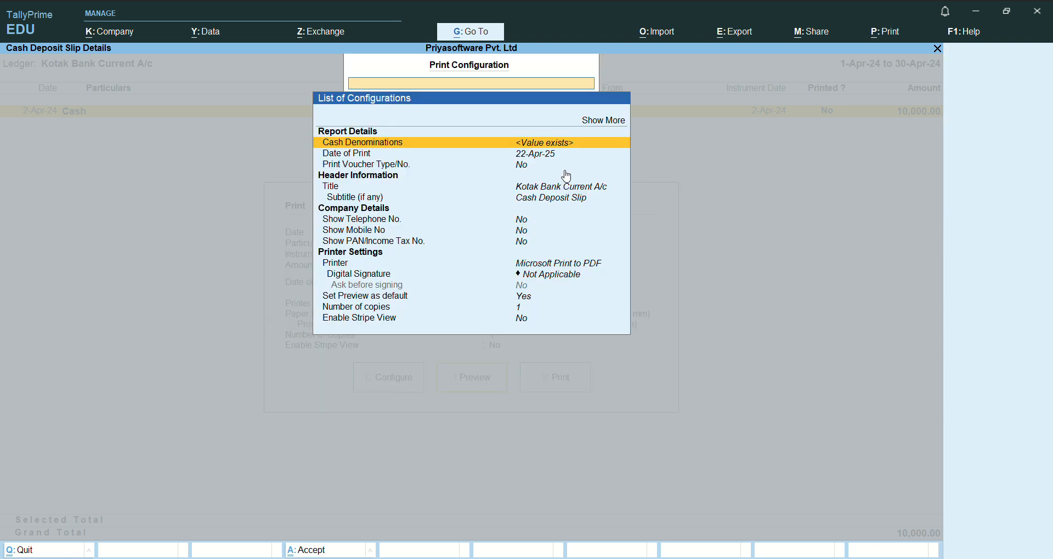
{"action": "left_click", "coordinate": [606, 125]}
{"action": "type", "text": "Yes"}
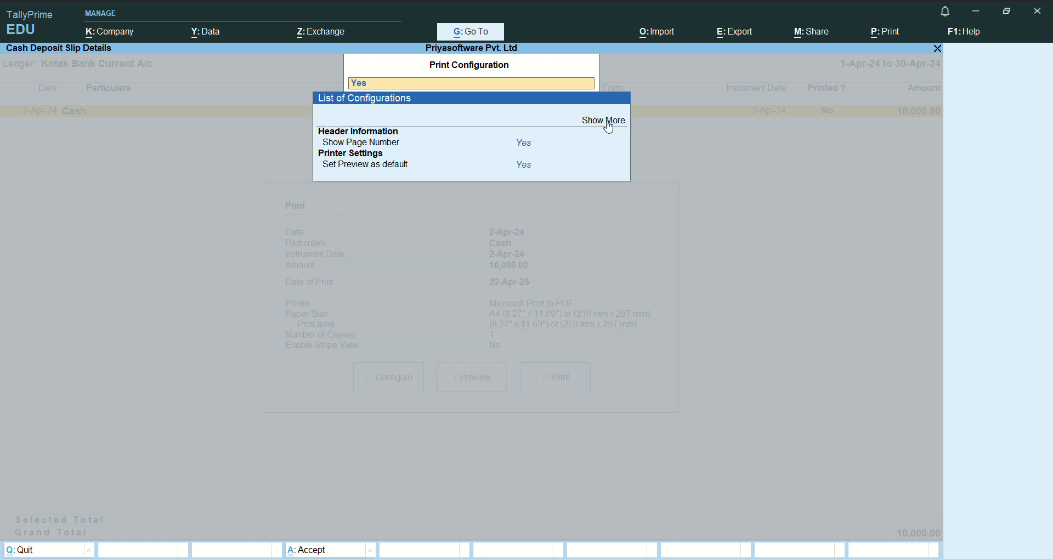
{"action": "key", "text": "Return"}
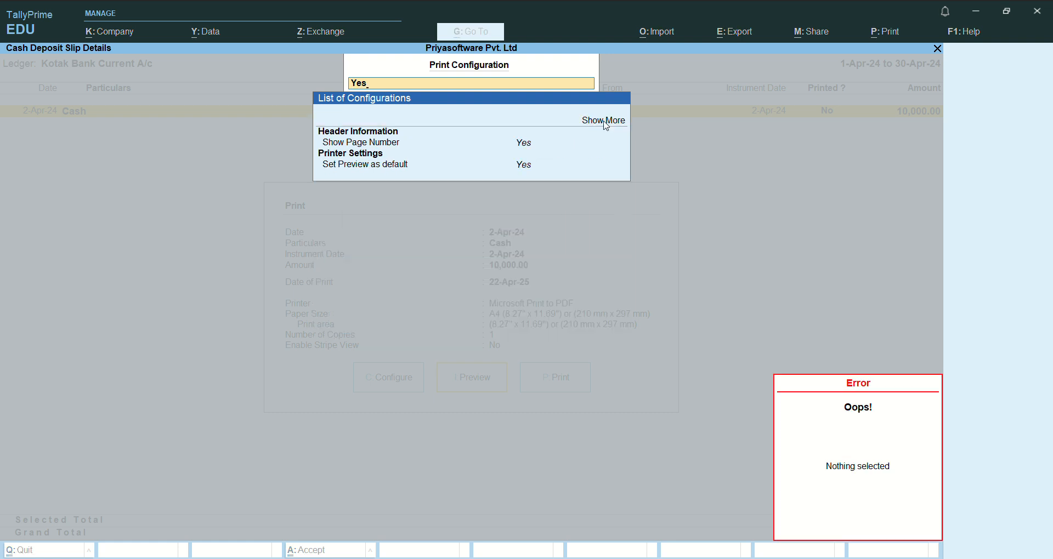
{"action": "key", "text": "BackSpace"}
{"action": "key", "text": "BackSpace"}
{"action": "key", "text": "BackSpace"}
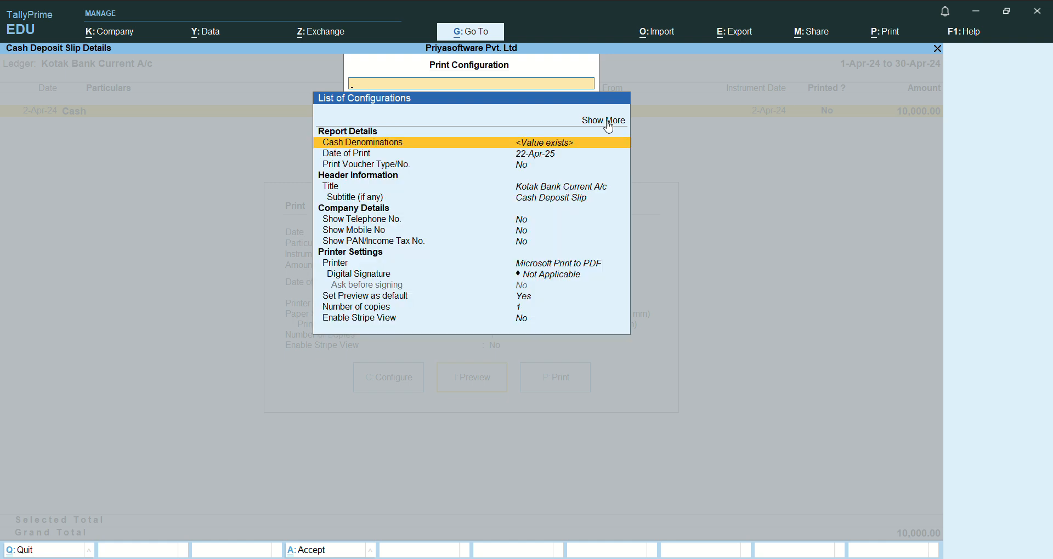
{"action": "left_click", "coordinate": [606, 122]}
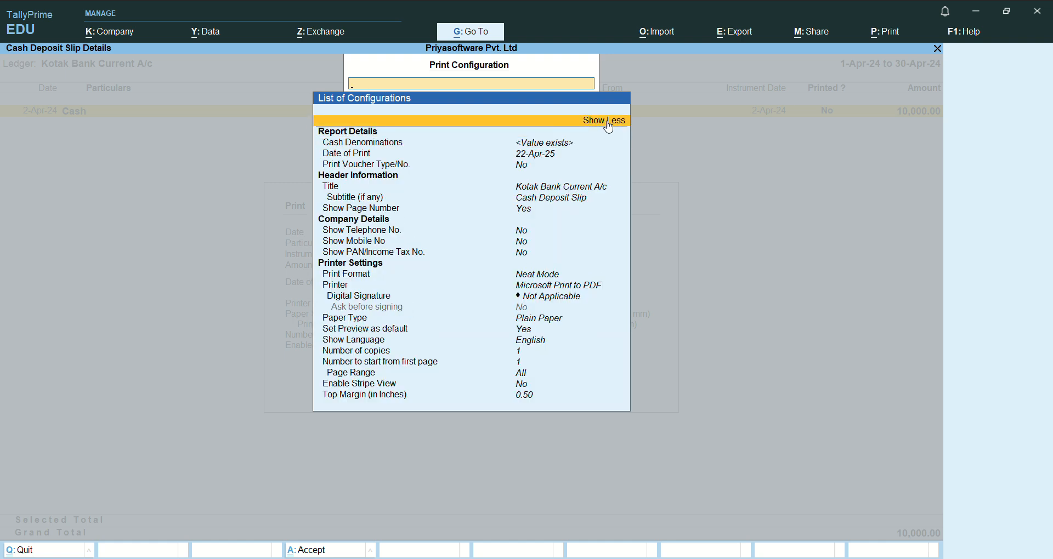
Step: Review the report, header and company settings in the expanded print configuration, and leave it without changing anything
{"action": "key", "text": "Down"}
{"action": "key", "text": "Down"}
{"action": "key", "text": "Down"}
{"action": "key", "text": "Down"}
{"action": "key", "text": "Down"}
{"action": "key", "text": "Down"}
{"action": "key", "text": "Down"}
{"action": "key", "text": "Down"}
{"action": "key", "text": "Down"}
{"action": "key", "text": "Down"}
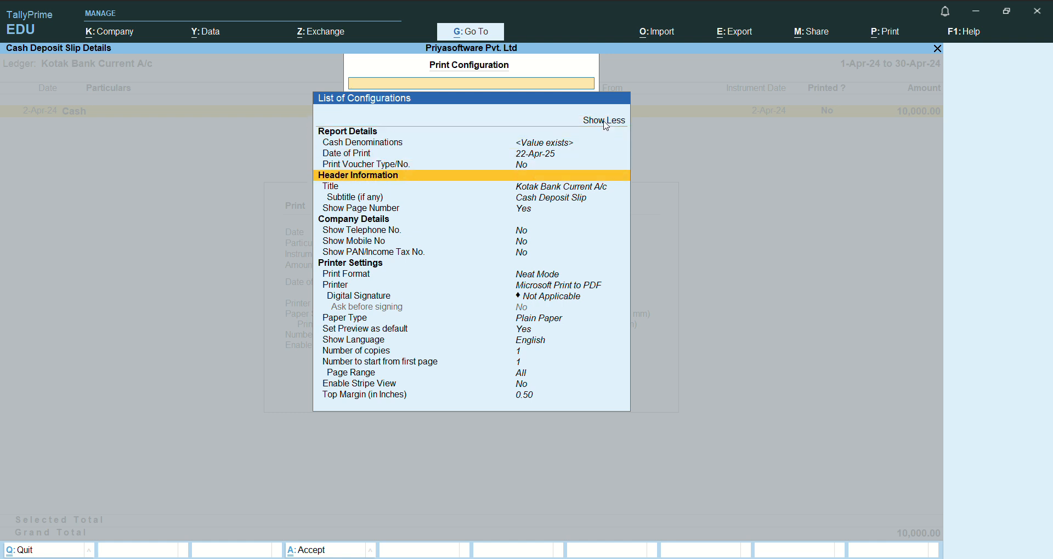
{"action": "key", "text": "Down"}
{"action": "key", "text": "Down"}
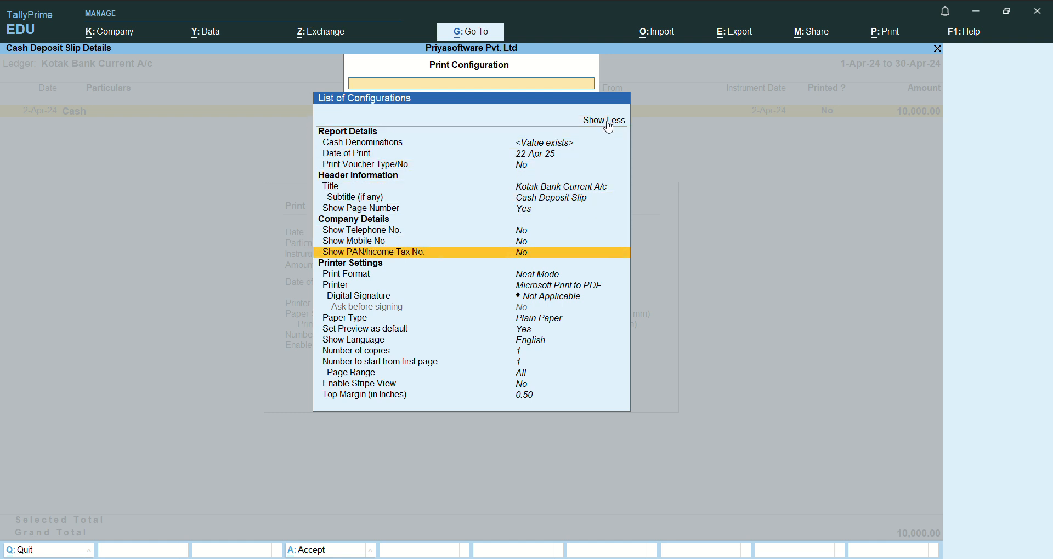
{"action": "key", "text": "Escape"}
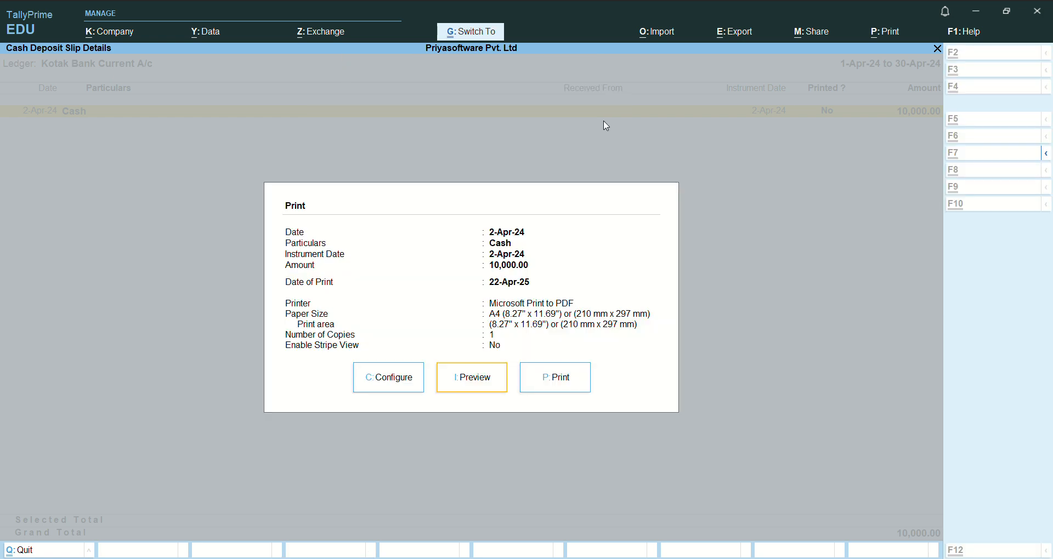
Step: Preview the cash deposit slip enlarged, examine the banker's and customer's copies with their denominations, and close the preview
{"action": "key", "text": "i"}
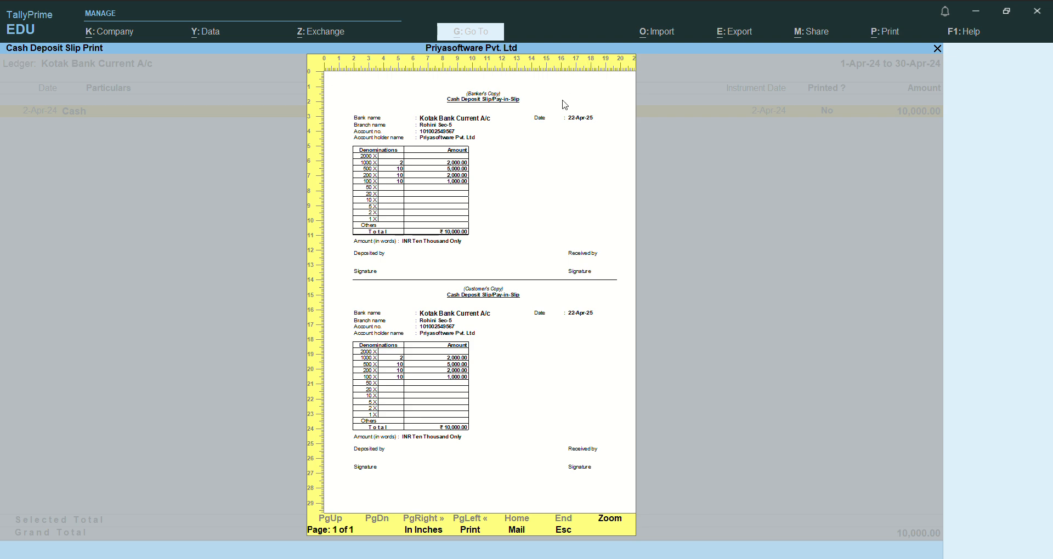
{"action": "key", "text": "z"}
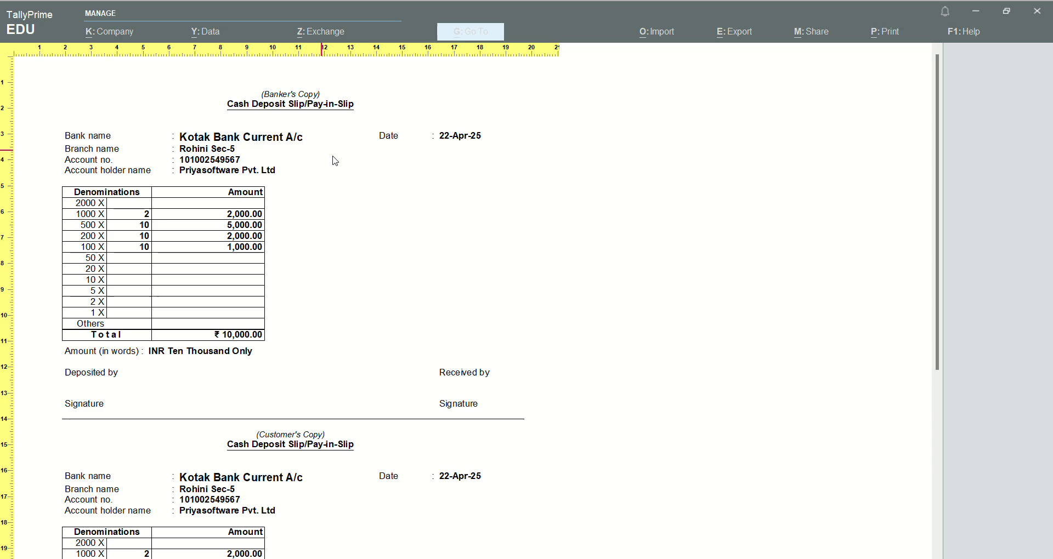
{"action": "scroll", "coordinate": [433, 188], "scroll_direction": "down", "scroll_amount": 2}
{"action": "scroll", "coordinate": [434, 190], "scroll_direction": "down", "scroll_amount": 6}
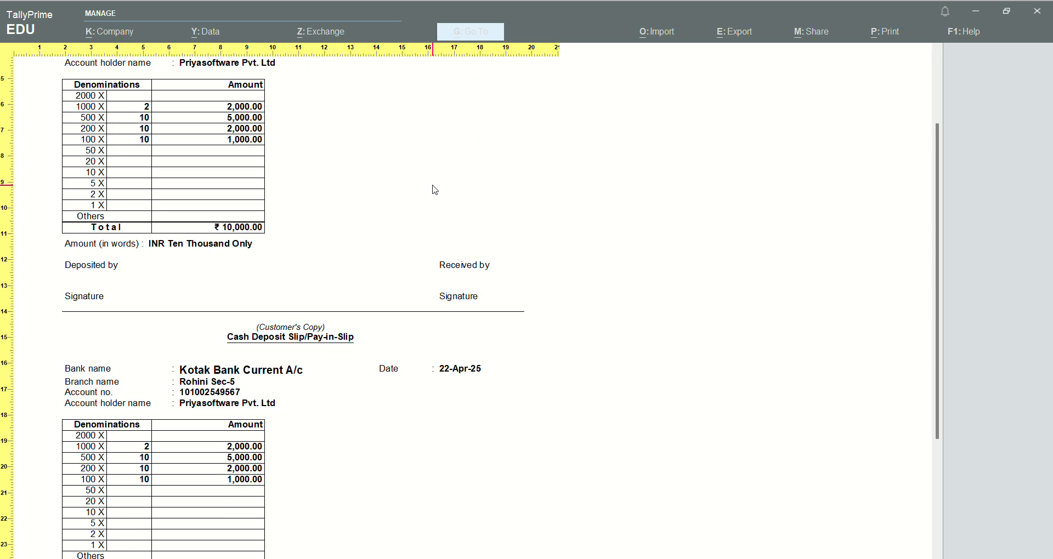
{"action": "scroll", "coordinate": [339, 248], "scroll_direction": "down", "scroll_amount": 1}
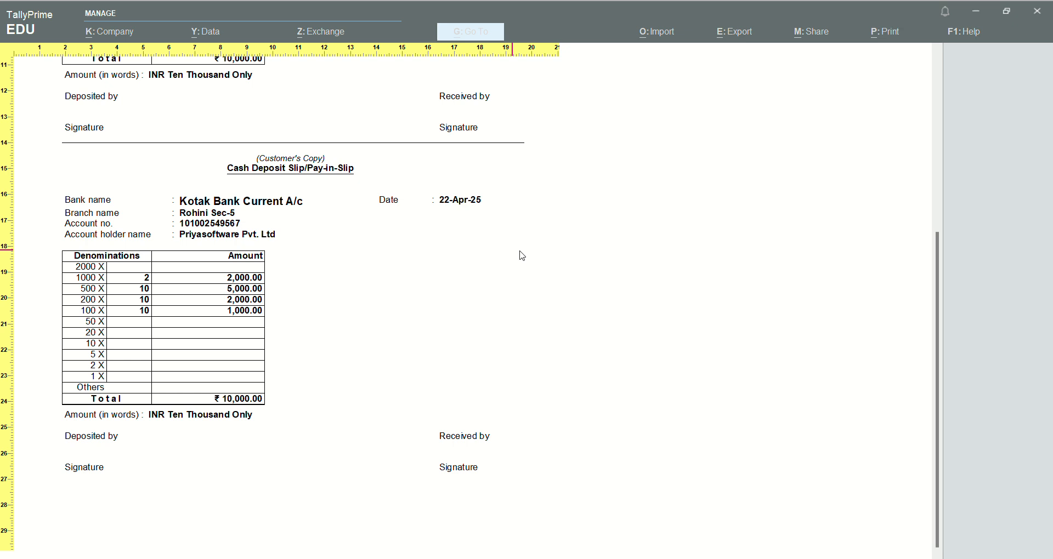
{"action": "scroll", "coordinate": [403, 281], "scroll_direction": "up", "scroll_amount": 3}
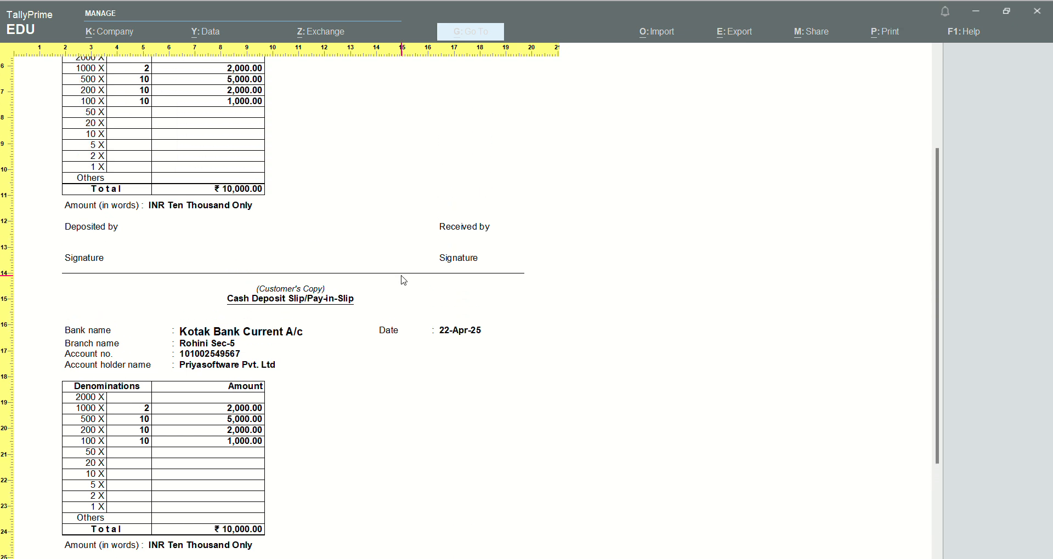
{"action": "scroll", "coordinate": [404, 280], "scroll_direction": "up", "scroll_amount": 2}
{"action": "scroll", "coordinate": [404, 280], "scroll_direction": "down", "scroll_amount": 5}
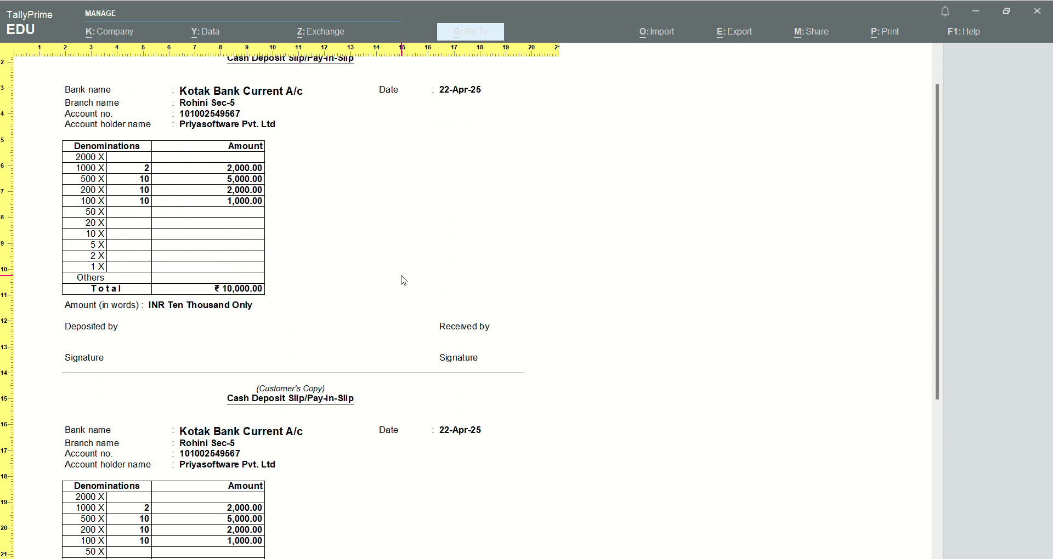
{"action": "scroll", "coordinate": [403, 281], "scroll_direction": "up", "scroll_amount": 3}
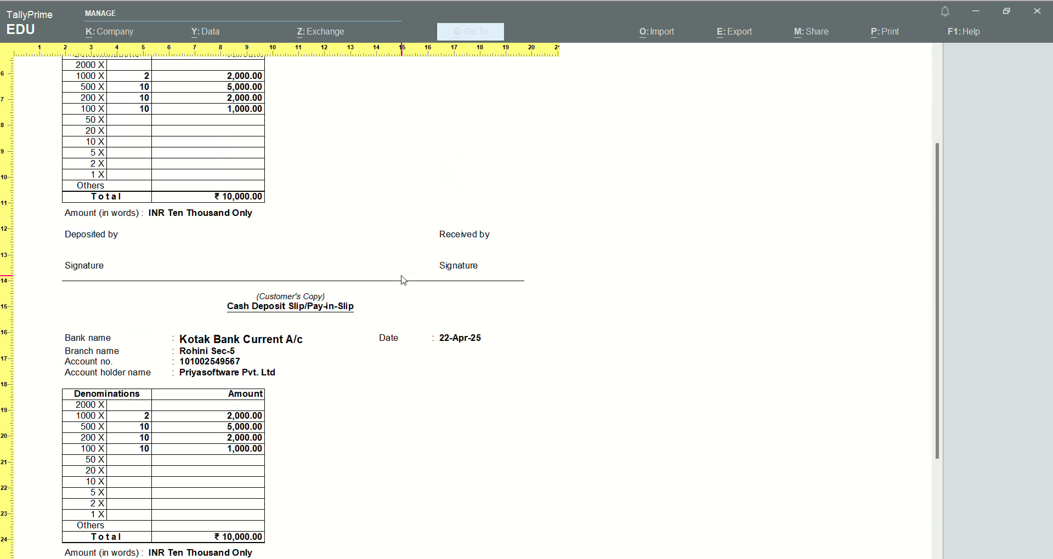
{"action": "key", "text": "Escape"}
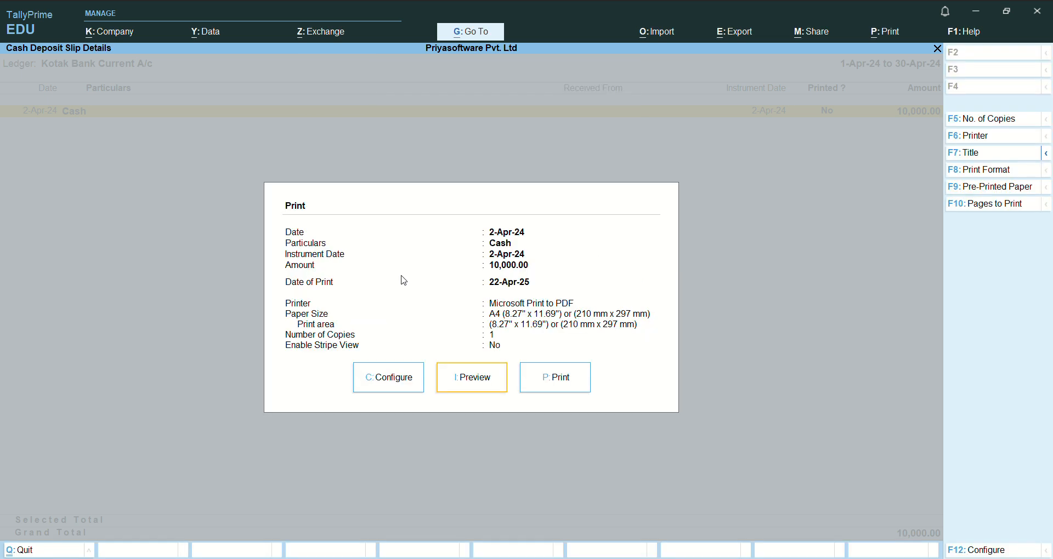
Step: Leave the print dialog and the Kotak Bank deposit slip report, and return to the main Gateway of Tally
{"action": "key", "text": "Left"}
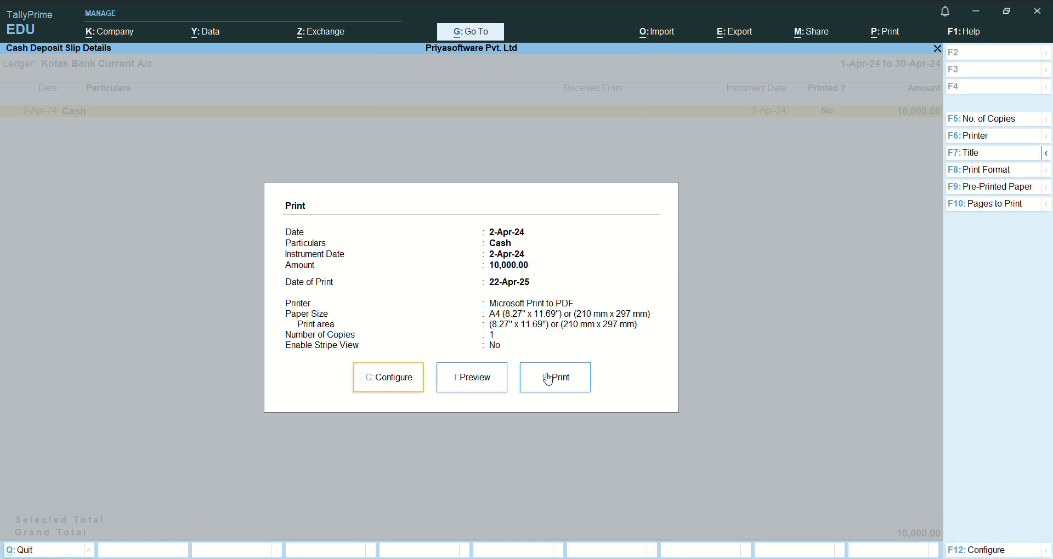
{"action": "left_click", "coordinate": [592, 387]}
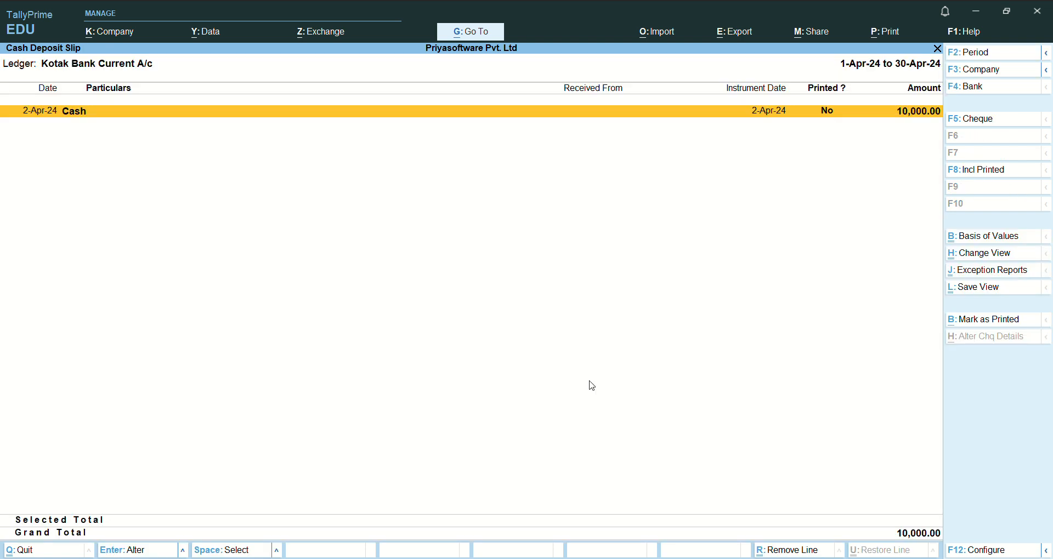
{"action": "left_click", "coordinate": [976, 179]}
{"action": "key", "text": "Escape"}
{"action": "key", "text": "BackSpace"}
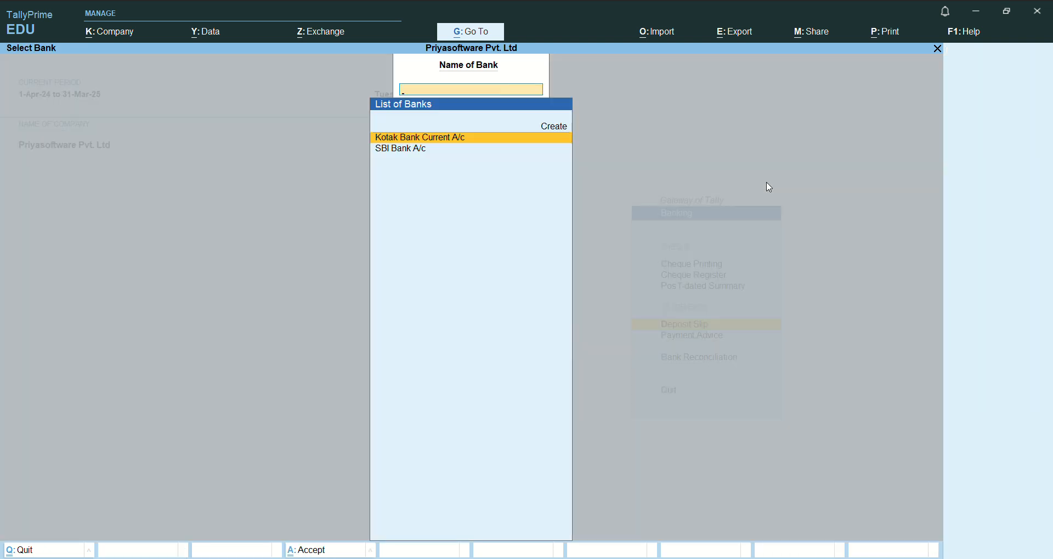
{"action": "key", "text": "Escape"}
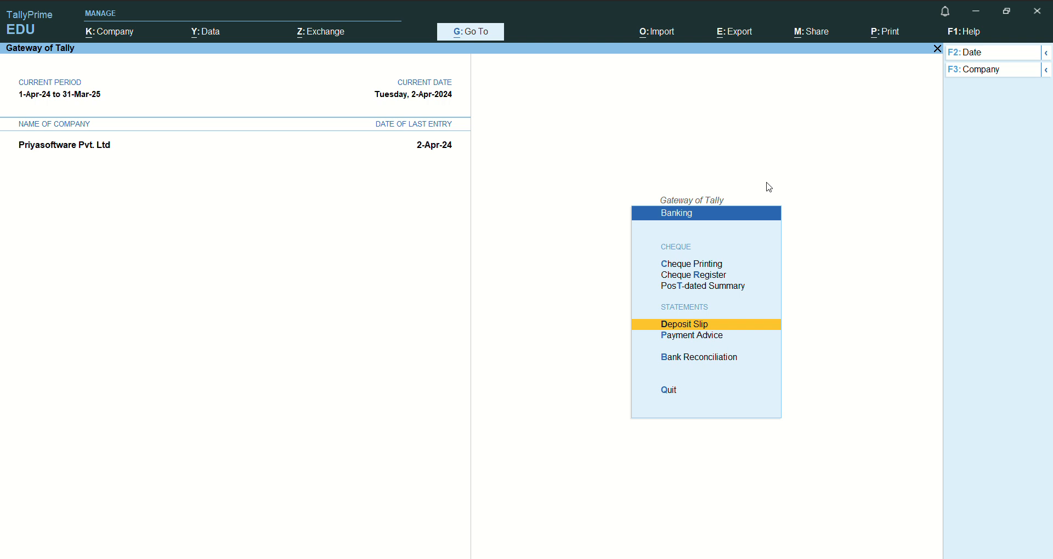
{"action": "key", "text": "Escape"}
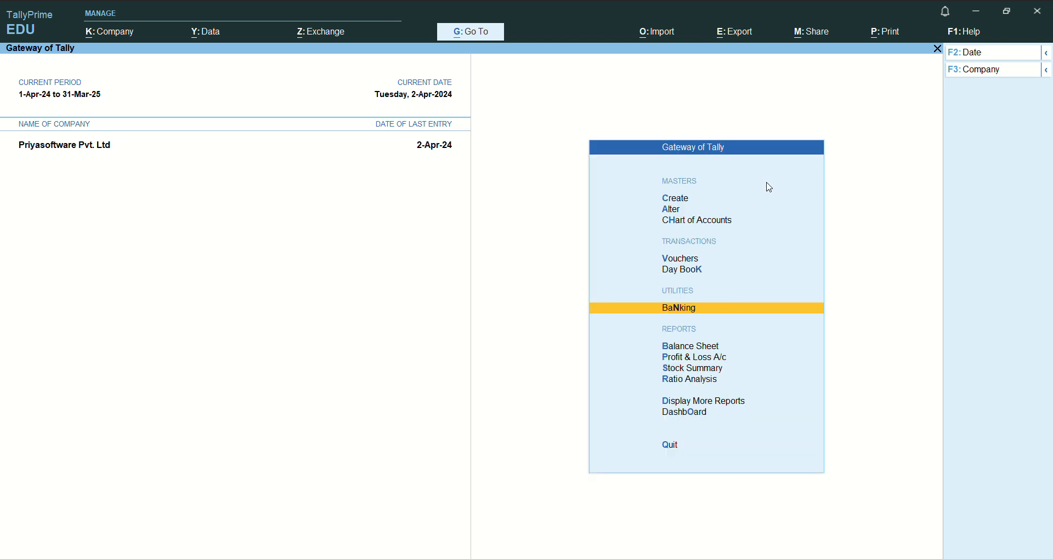